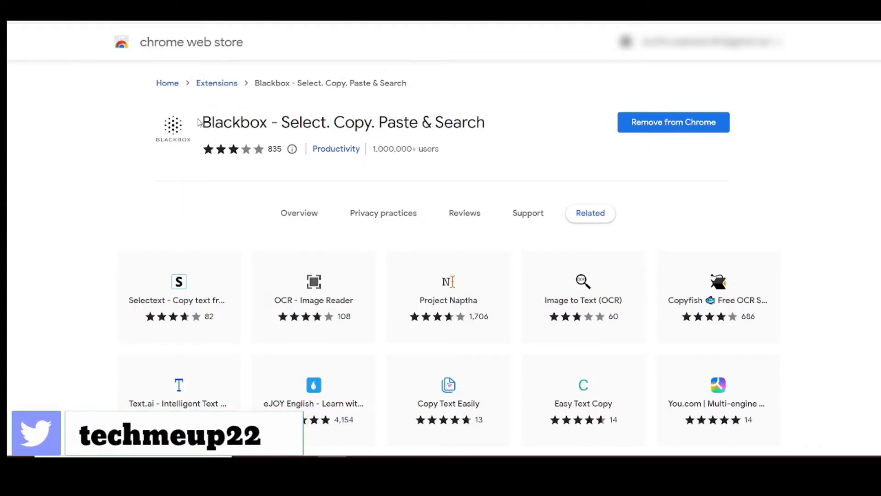
Step: Highlight the extension's title and switch to its Overview information
mouse_move(200, 122)
mouse_down()
mouse_move(437, 94)
mouse_move(513, 108)
mouse_up()
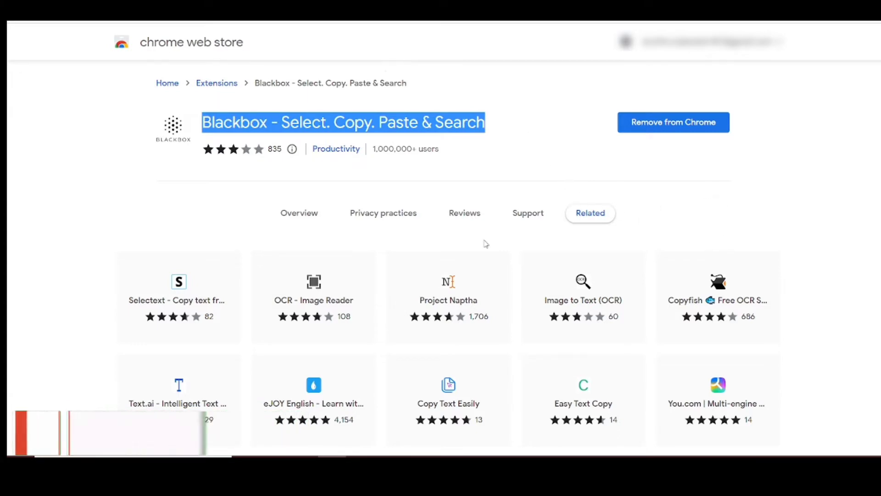
click(314, 219)
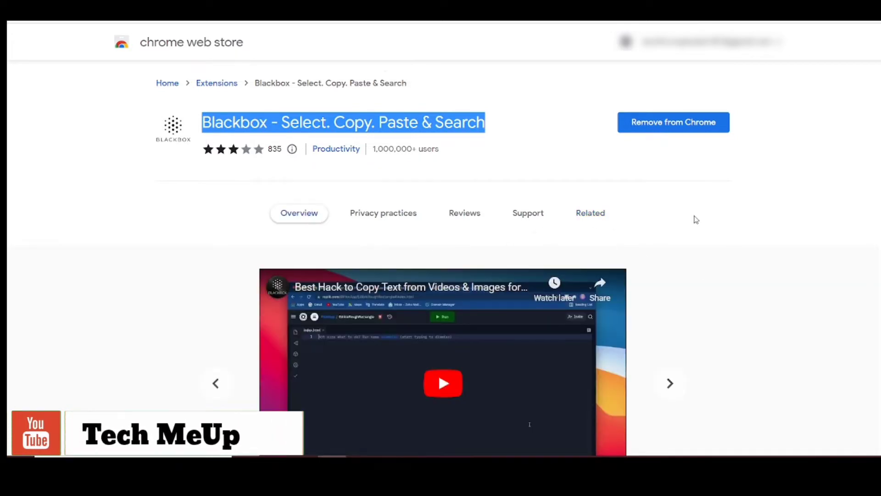
scroll(695, 219, down, 3)
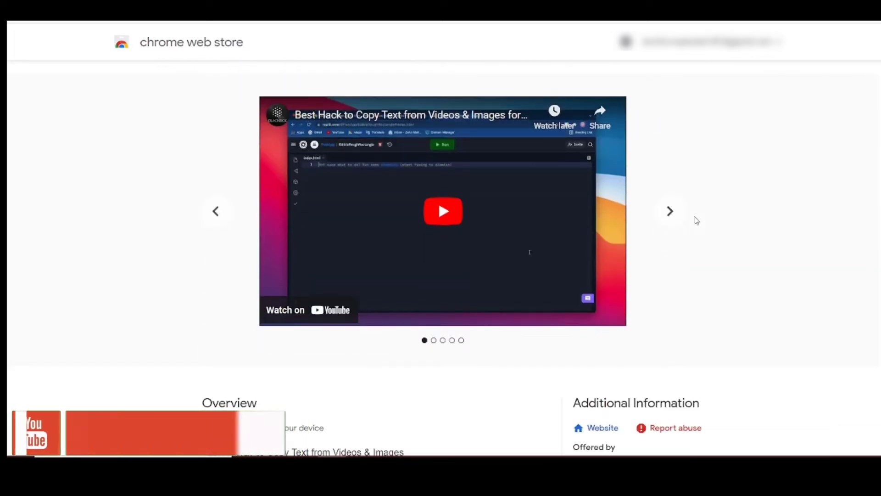
Step: Step through the Blackbox demo slides in the preview carousel
click(670, 212)
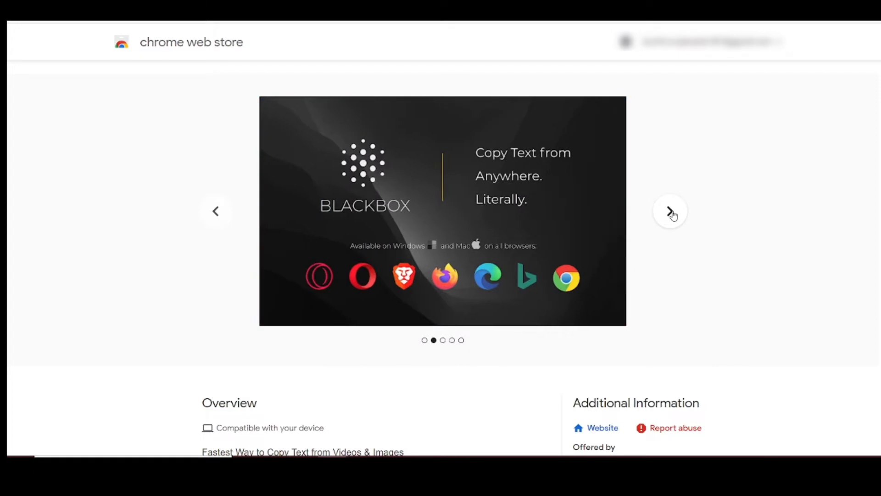
click(670, 211)
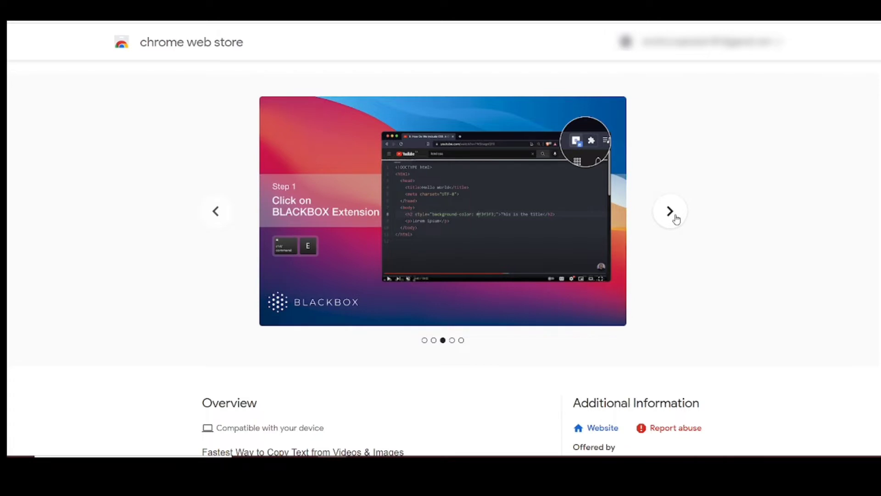
click(677, 218)
click(678, 219)
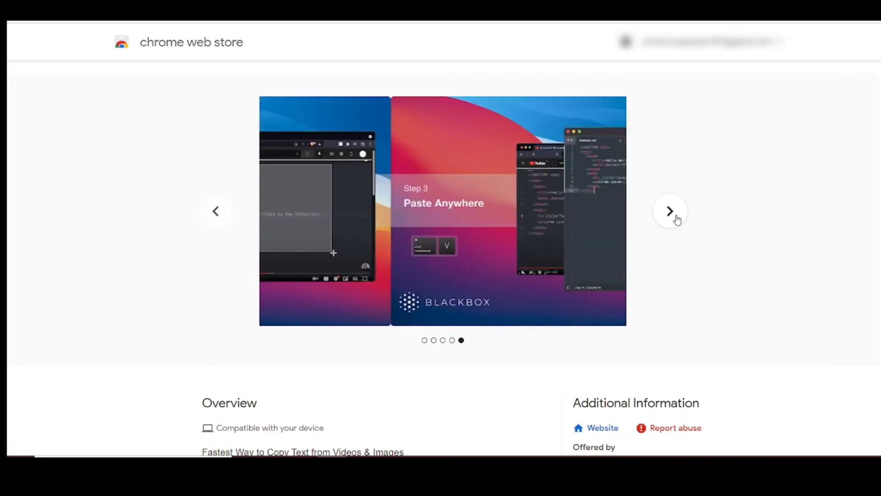
click(677, 218)
click(677, 219)
click(677, 219)
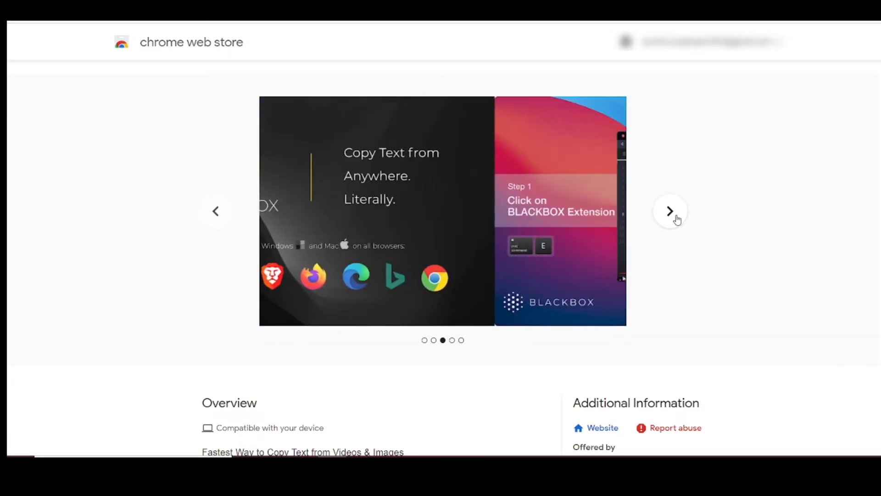
Step: Scroll through the description, then select the word Blackbox in the title
scroll(717, 250, down, 7)
scroll(714, 250, down, 5)
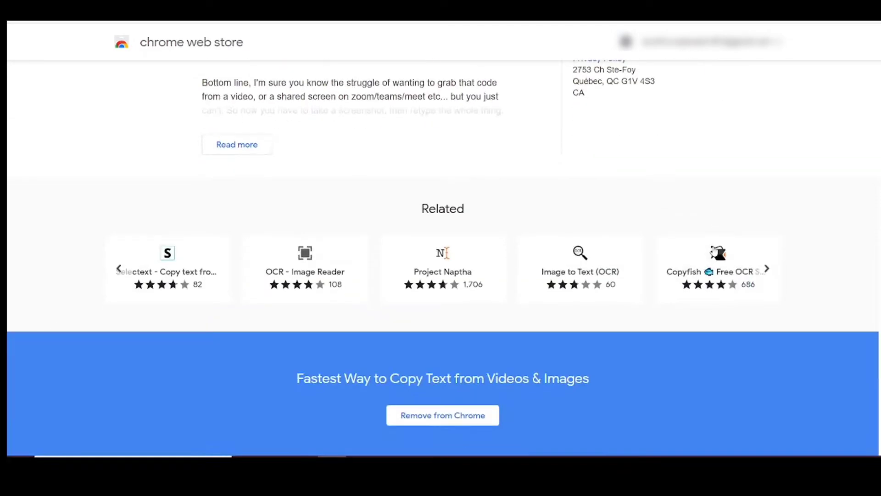
scroll(715, 250, up, 6)
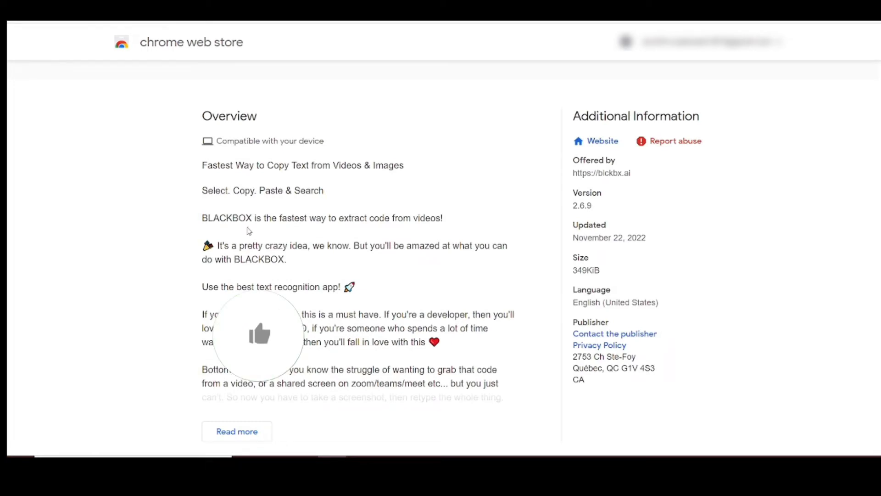
scroll(248, 231, up, 4)
scroll(248, 229, up, 5)
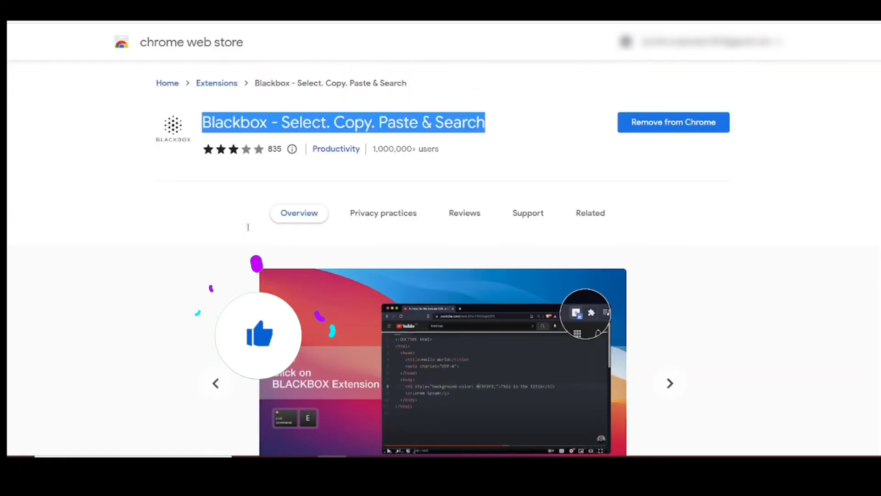
click(460, 130)
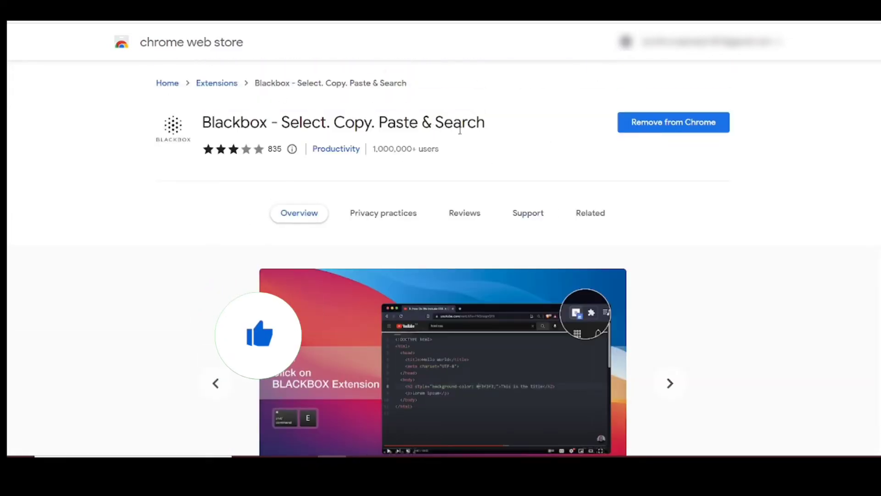
double_click(204, 125)
key(ctrl+c)
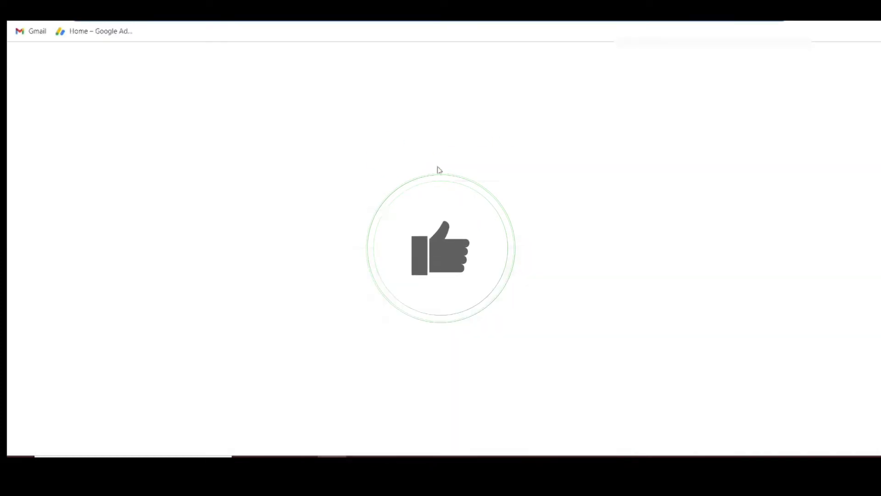
Step: Search Google for 'blackbox extension' from the suggestions
click(375, 227)
key(ctrl+v)
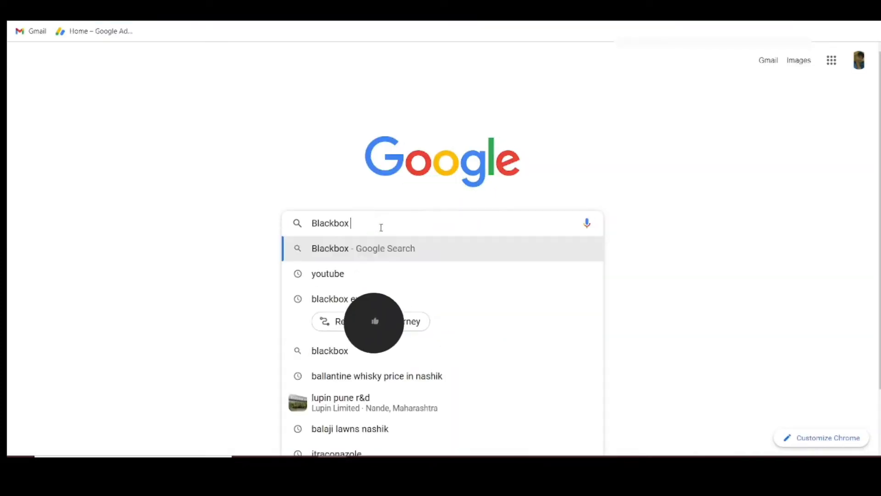
click(410, 284)
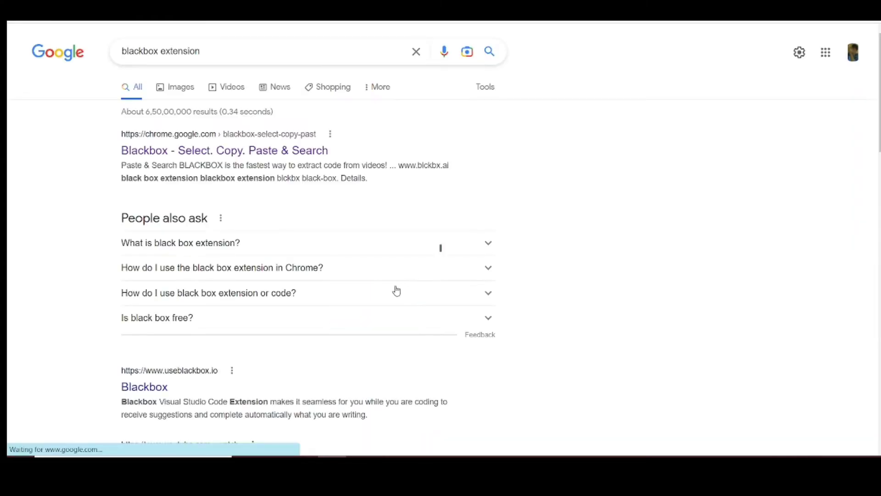
Step: Open the Chrome Web Store result for the Blackbox extension
drag(83, 124, 450, 202)
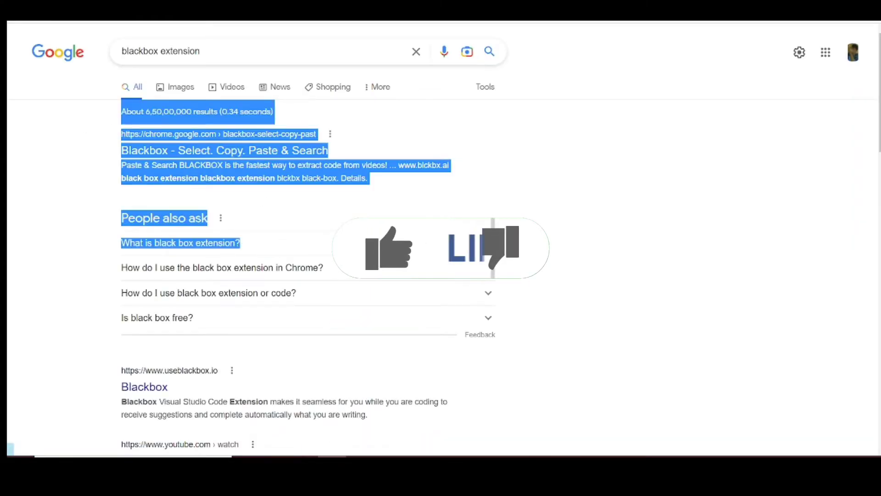
click(450, 202)
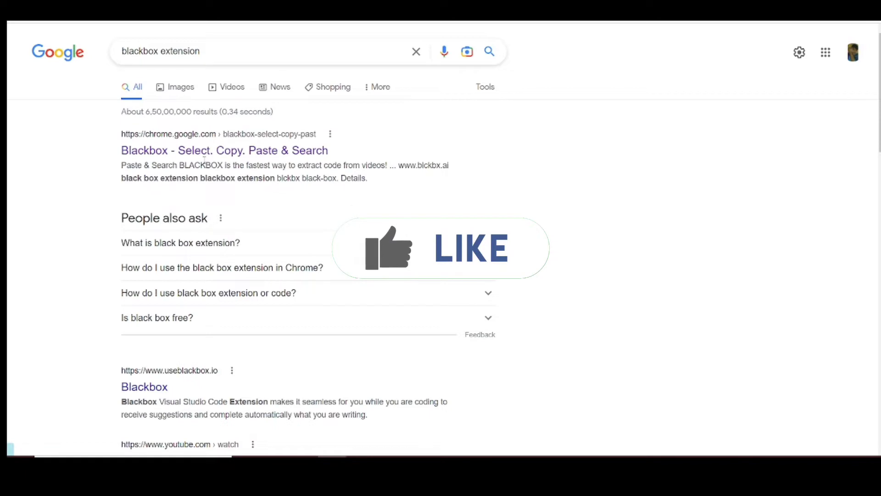
click(138, 150)
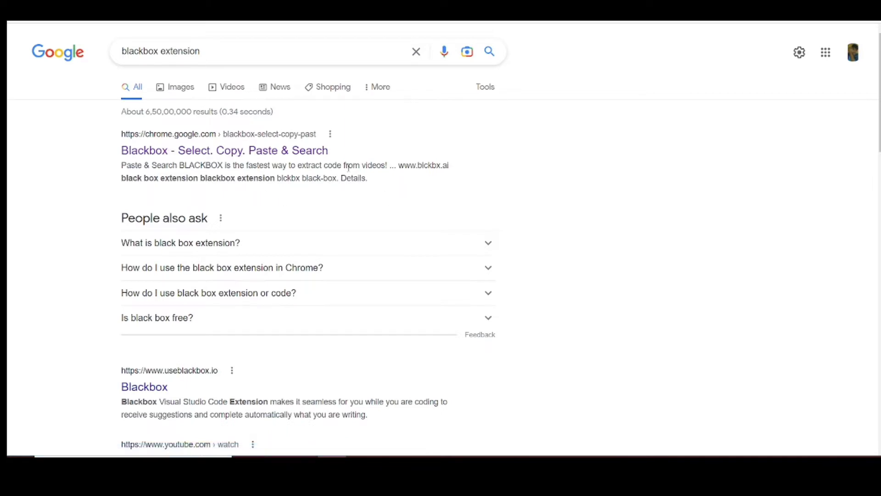
click(267, 156)
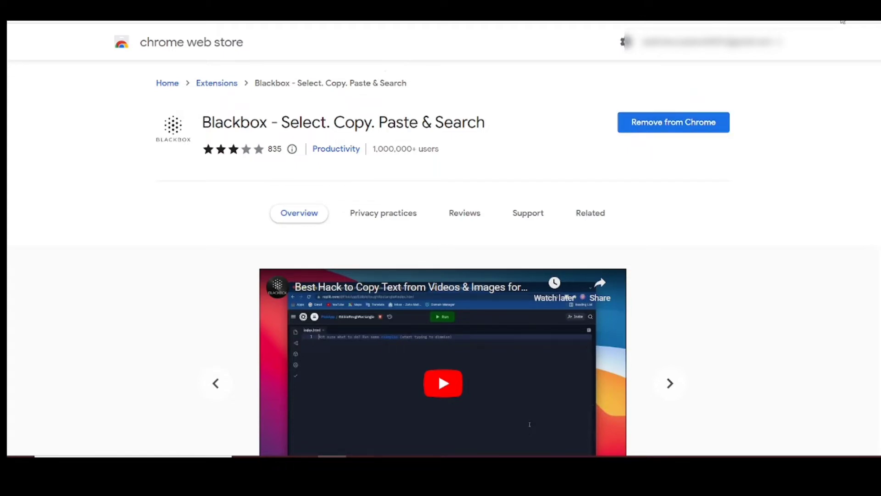
Step: Pin Blackbox to the toolbar from the Extensions menu and open its Options
click(624, 42)
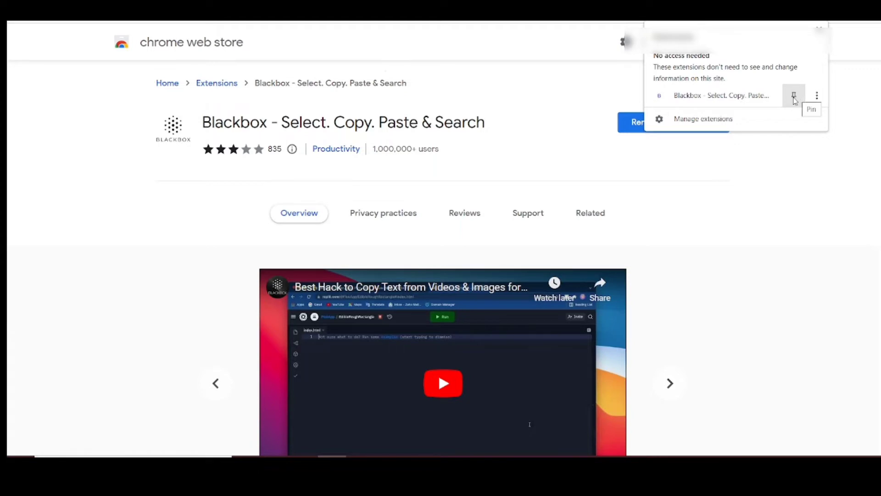
click(796, 98)
click(782, 212)
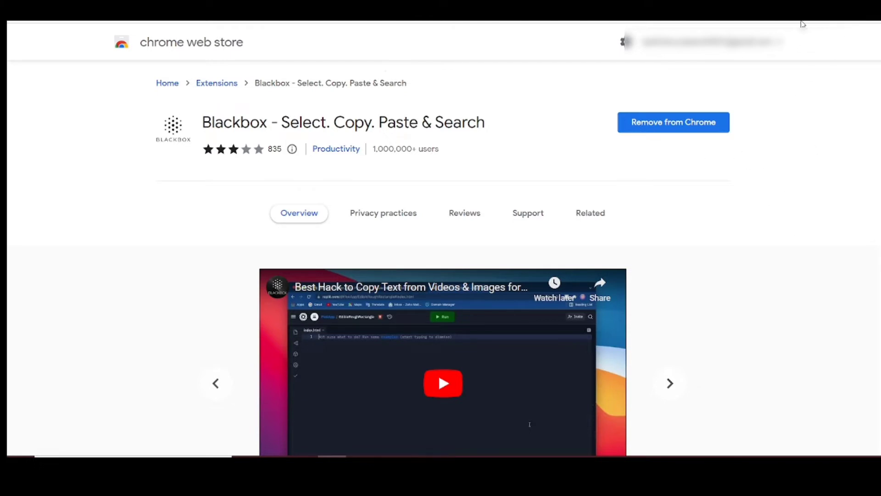
right_click(802, 22)
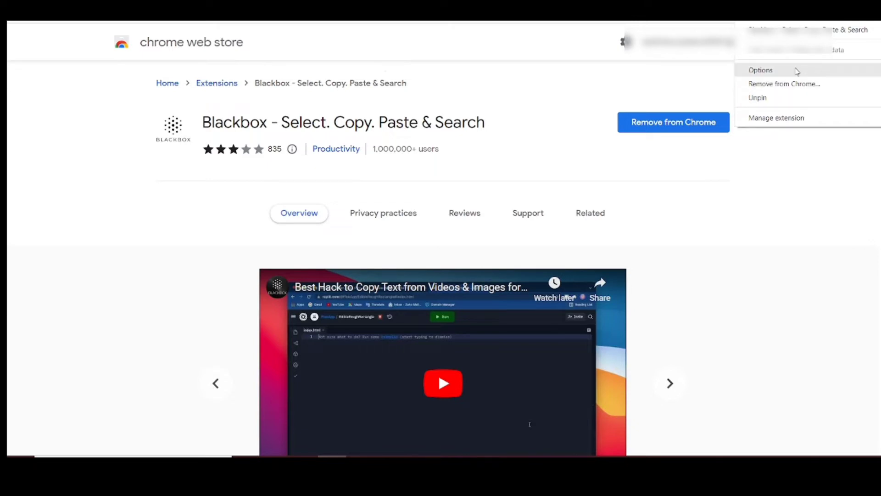
click(798, 73)
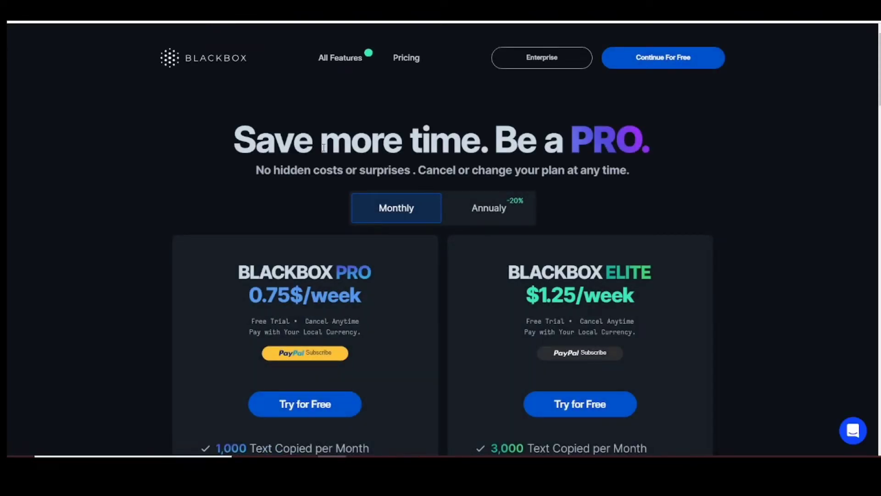
Step: Dismiss the BLACKBOX AI announcement banner and the chat popup on the pricing page
scroll(324, 147, down, 3)
scroll(324, 151, down, 2)
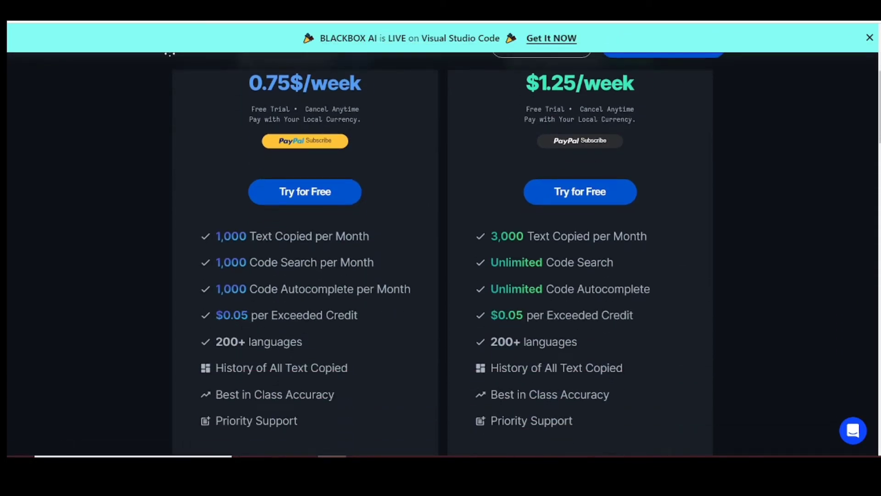
click(869, 38)
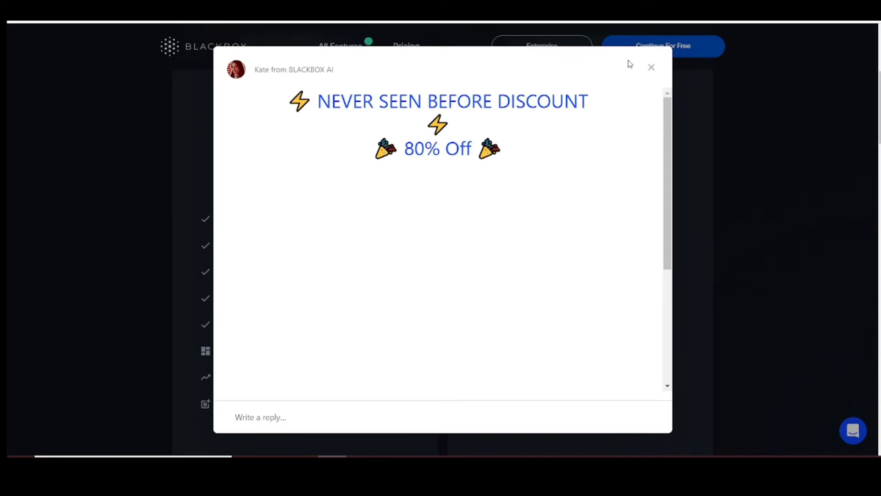
click(651, 67)
scroll(542, 167, up, 2)
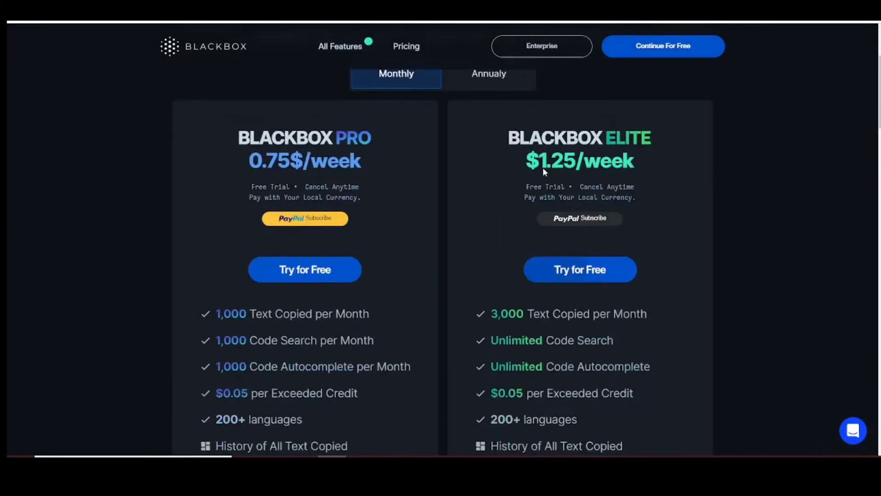
scroll(314, 221, up, 3)
scroll(305, 222, down, 5)
scroll(275, 230, up, 2)
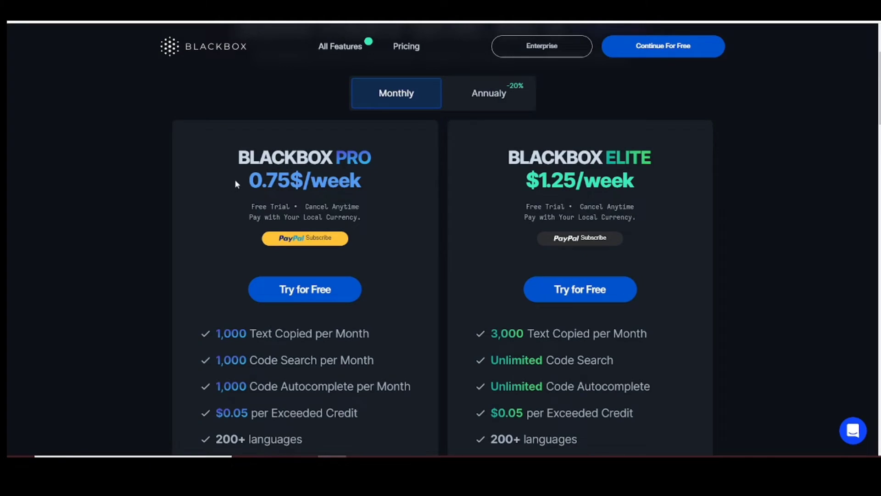
Step: Highlight the PRO (0.75$/week) and ELITE prices, then PRO's text-copy, code search and autocomplete limits
drag(235, 184, 411, 182)
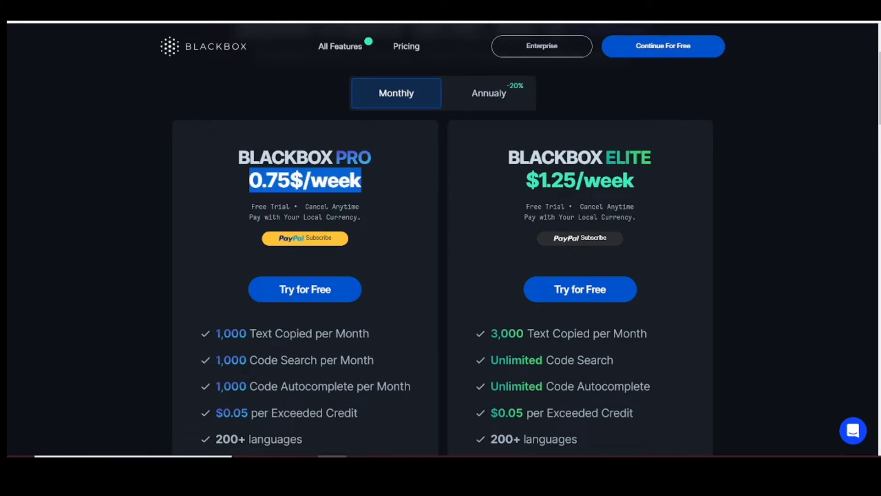
drag(603, 158, 651, 158)
drag(525, 182, 651, 177)
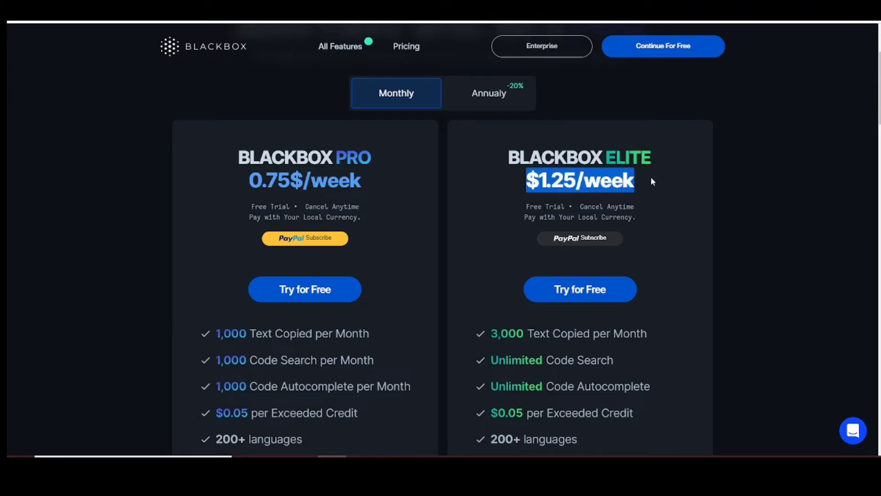
scroll(631, 204, down, 3)
scroll(631, 204, down, 2)
scroll(630, 202, up, 1)
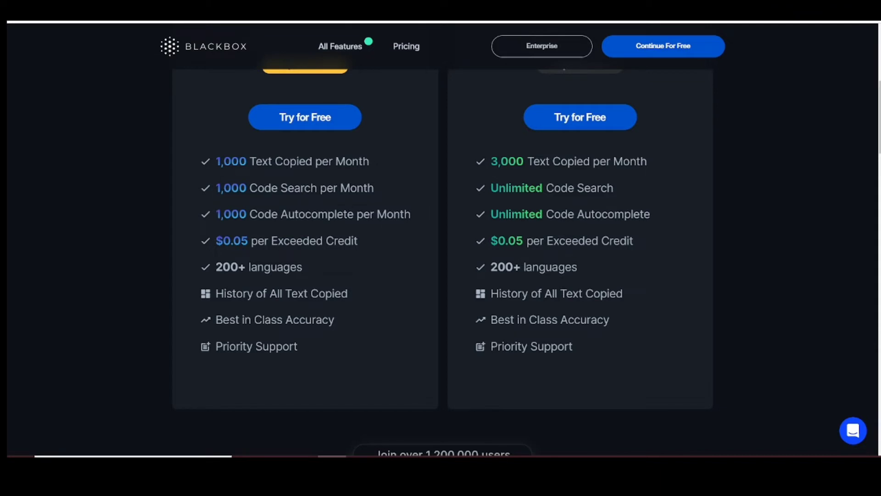
drag(213, 161, 382, 163)
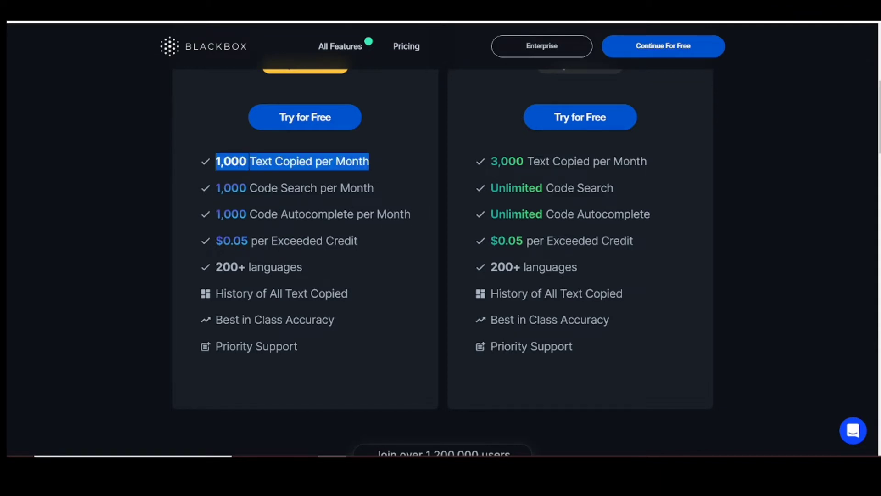
drag(221, 188, 382, 185)
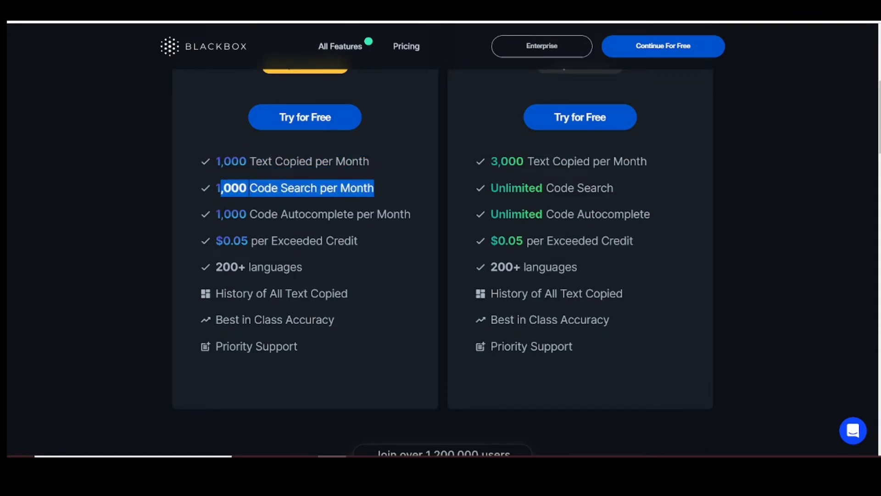
drag(222, 214, 426, 214)
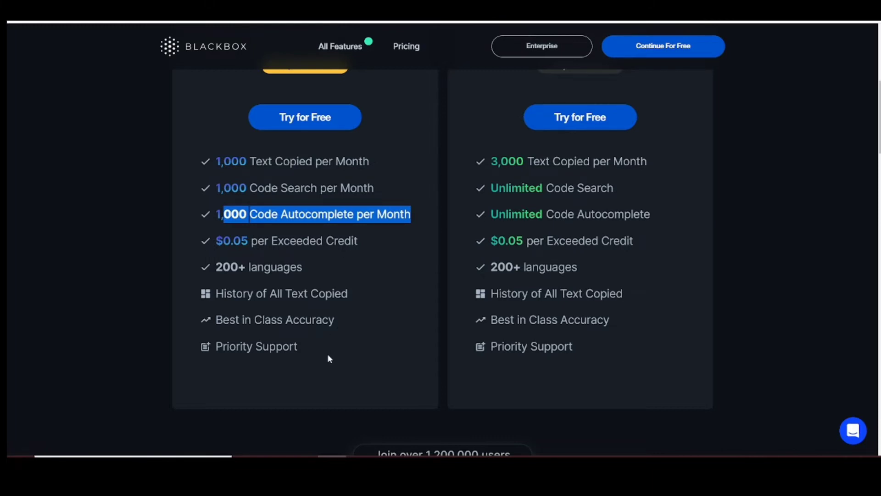
scroll(348, 294, up, 6)
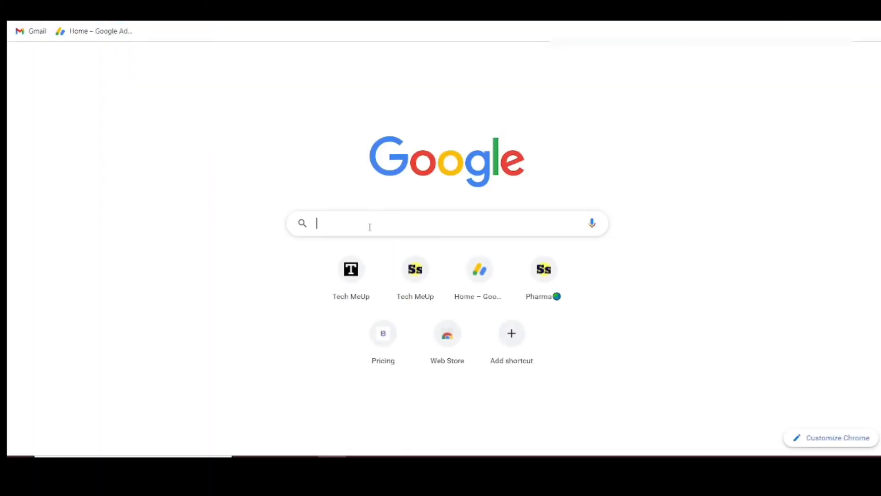
Step: Search Google for 'quotes'
click(371, 224)
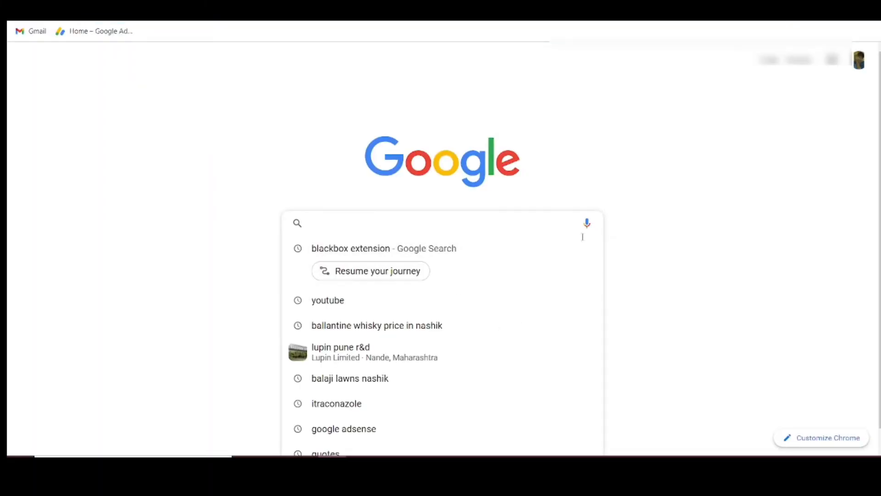
text(q)
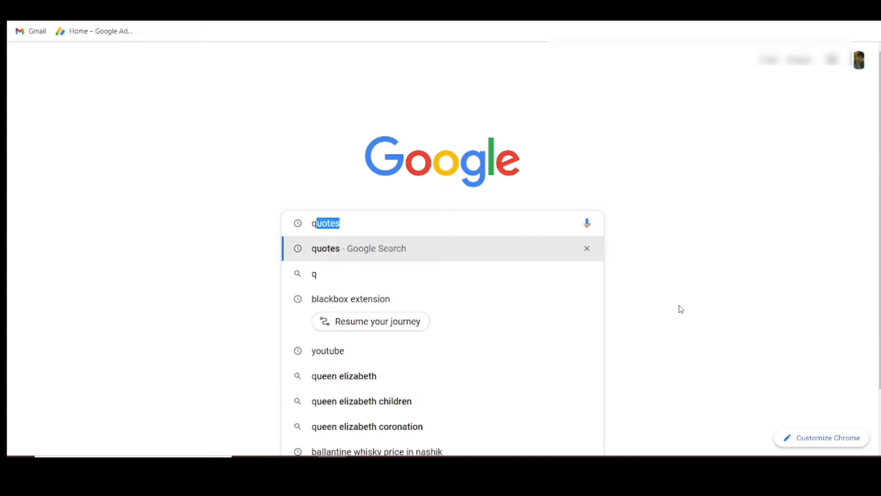
text(uotes)
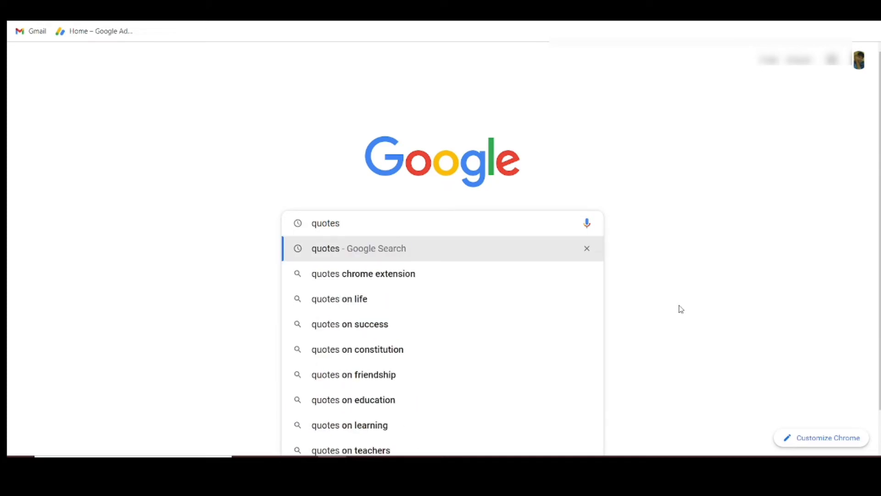
key(Return)
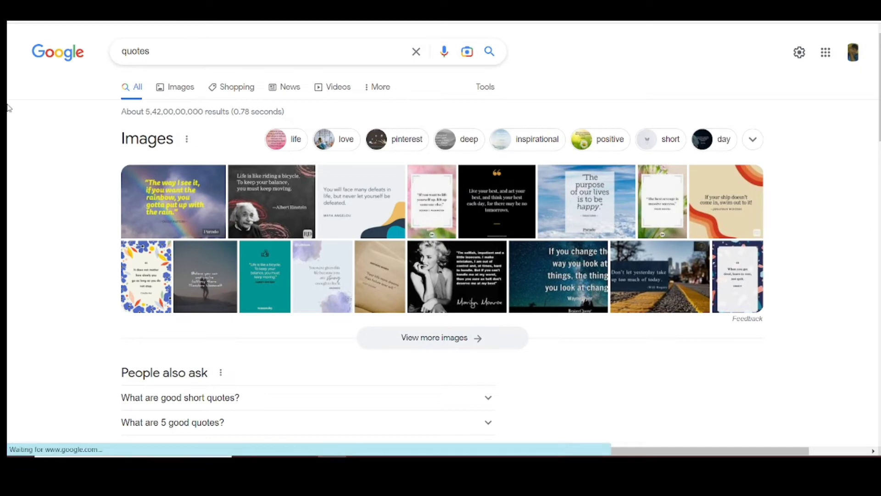
Step: Switch to image results and preview the Dolly Parton rainbow quote image
click(182, 97)
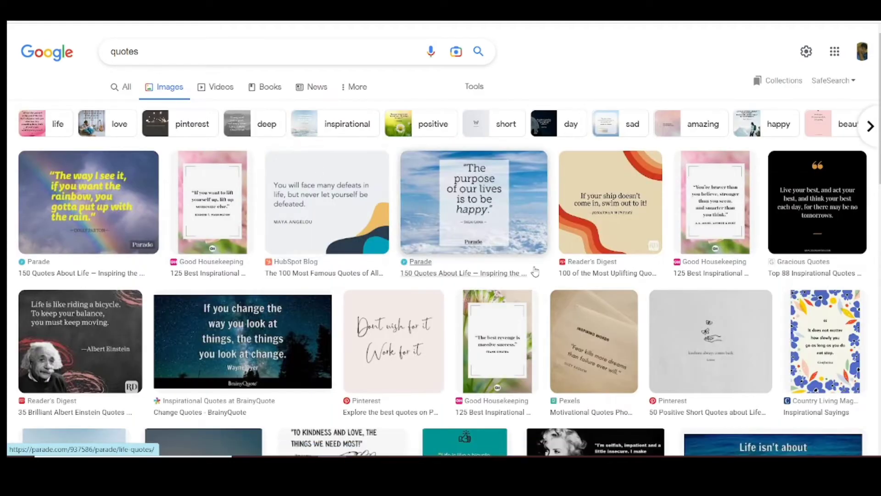
scroll(531, 269, down, 6)
scroll(532, 269, down, 4)
scroll(531, 269, down, 3)
scroll(532, 269, down, 3)
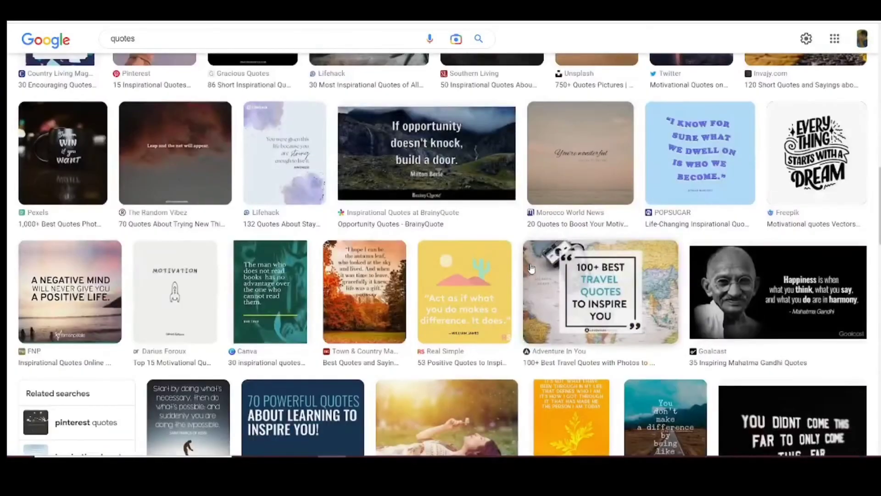
scroll(532, 269, up, 7)
scroll(532, 269, up, 5)
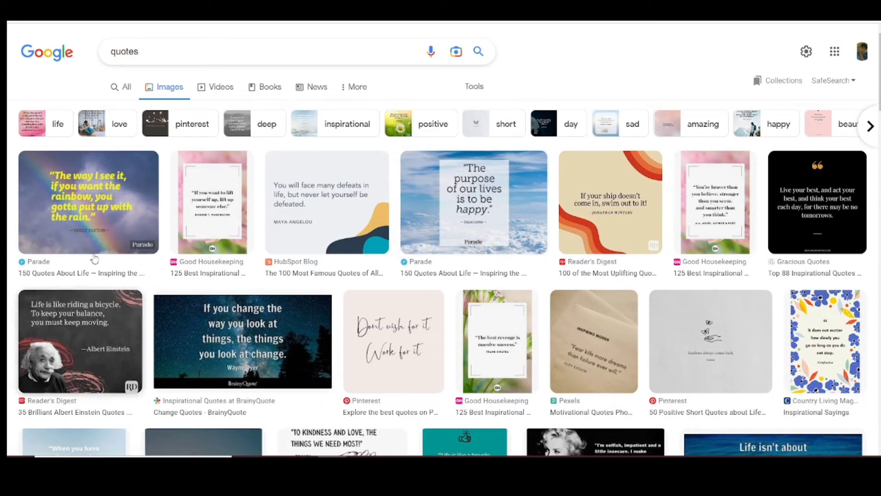
click(97, 225)
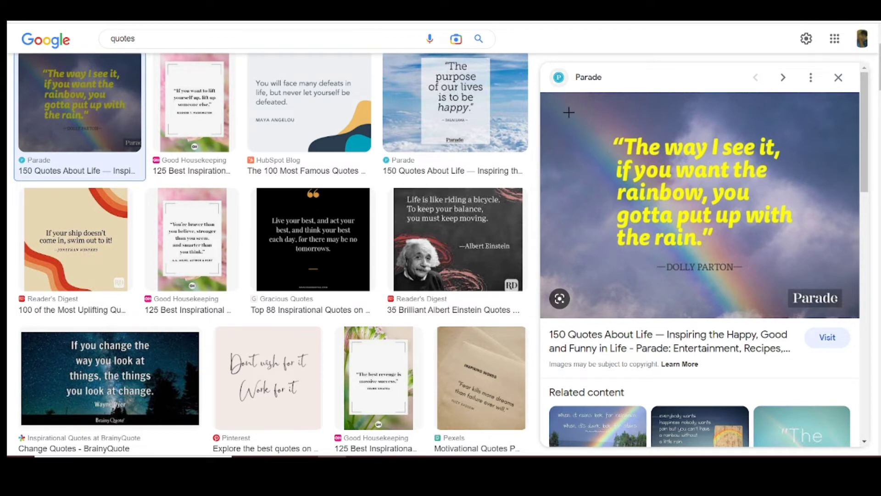
Step: Capture the Dolly Parton rainbow quote with Blackbox and paste it into Notepad, adding a new line
drag(573, 122, 836, 288)
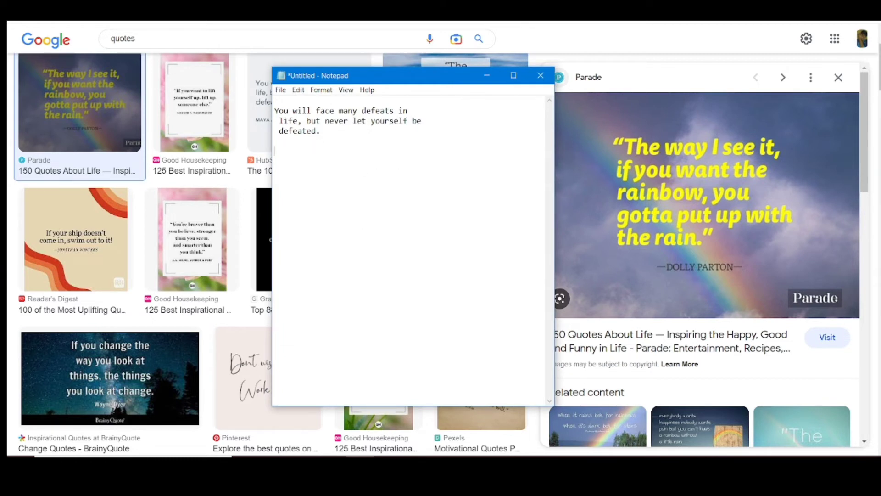
key(ctrl+v)
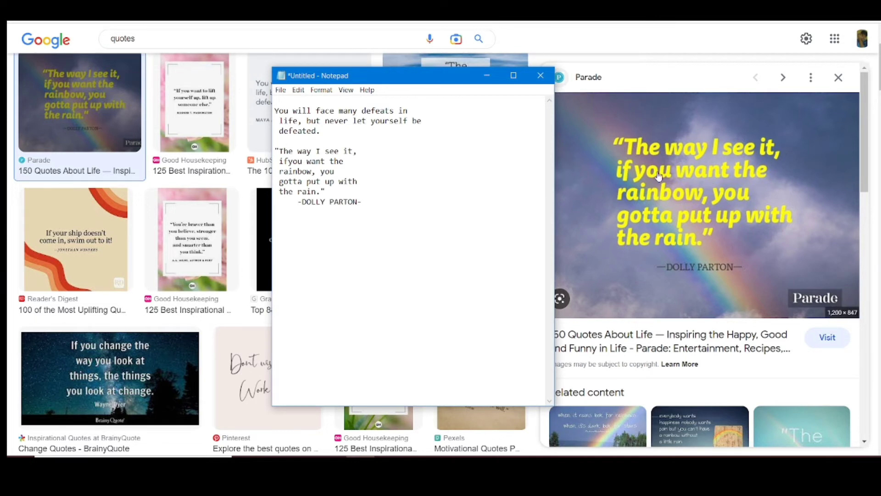
mouse_move(280, 150)
mouse_down()
mouse_move(363, 202)
mouse_move(337, 198)
mouse_move(282, 147)
mouse_up()
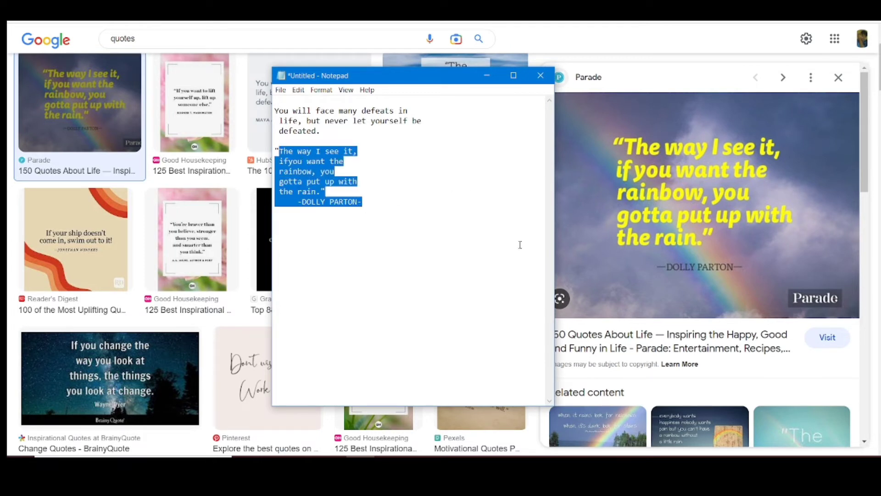
click(374, 203)
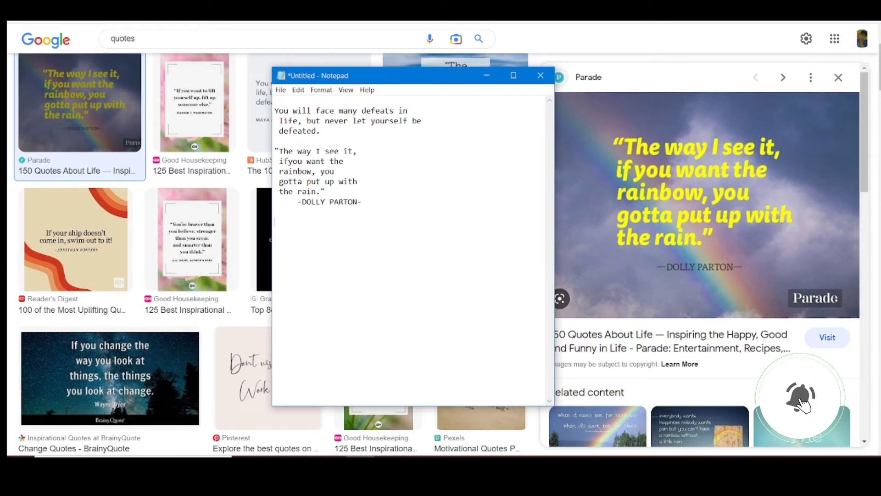
key(Return)
key(Return)
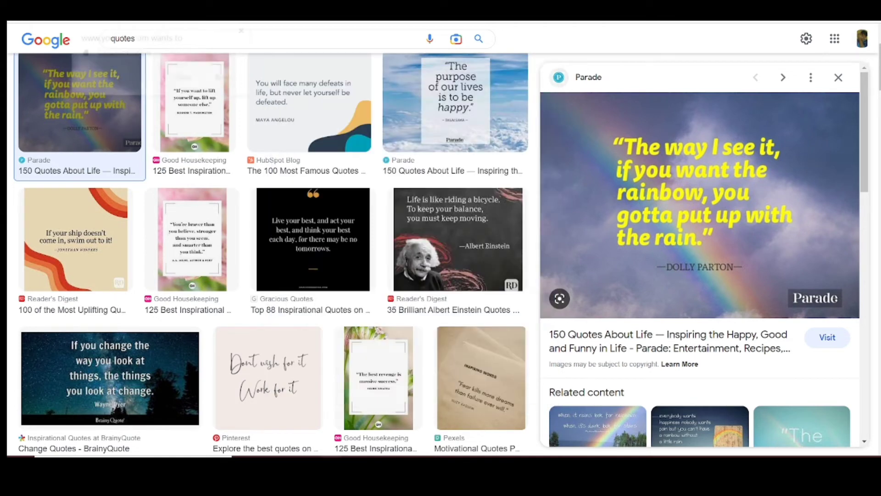
Step: Open the vertebral column anatomy video, skip the ad and dismiss the YouTube Premium offer
scroll(312, 228, down, 5)
scroll(312, 229, up, 7)
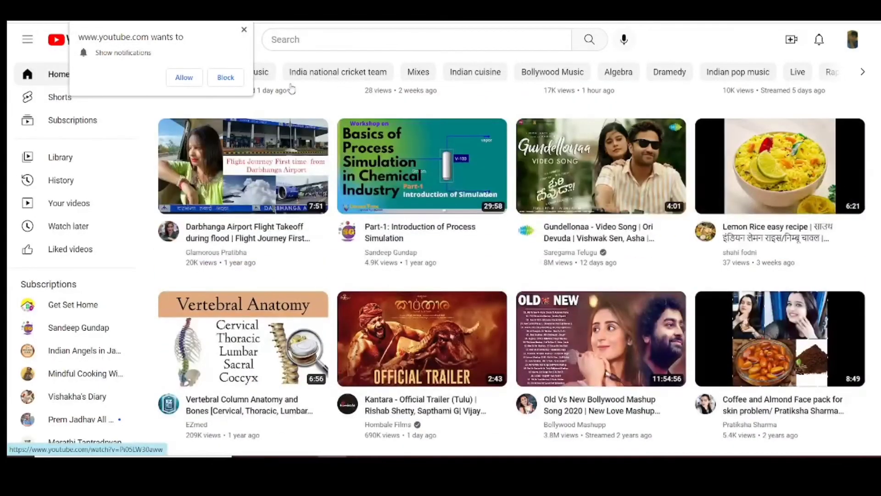
scroll(486, 241, down, 1)
scroll(487, 241, down, 4)
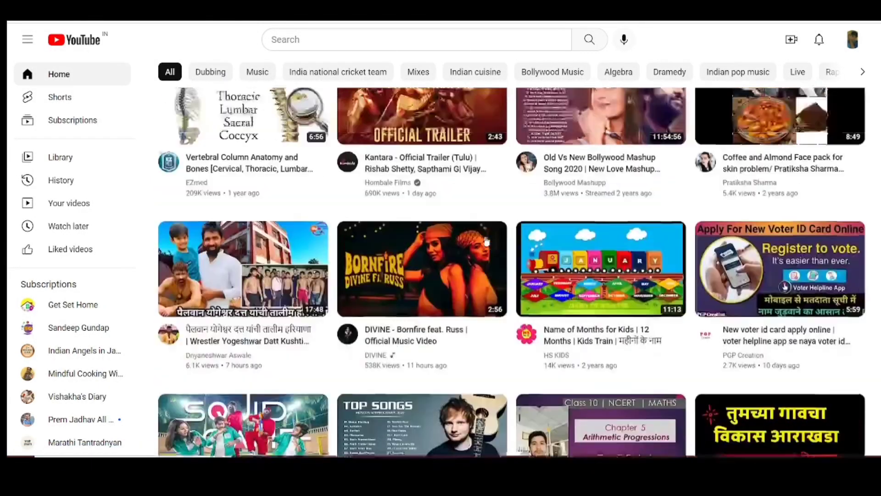
scroll(394, 271, up, 5)
click(241, 359)
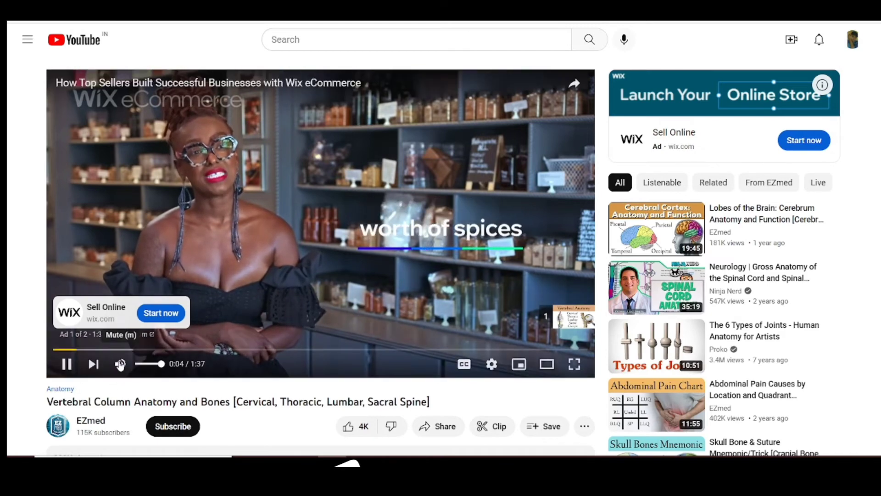
click(556, 317)
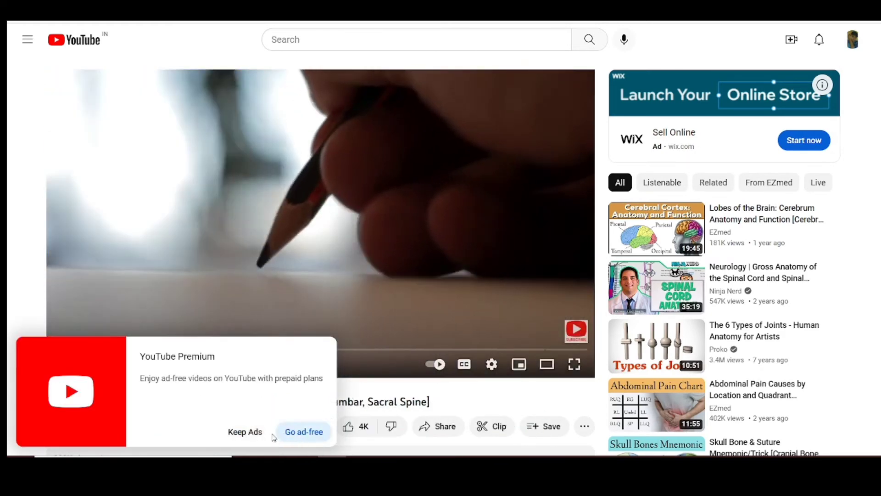
click(247, 432)
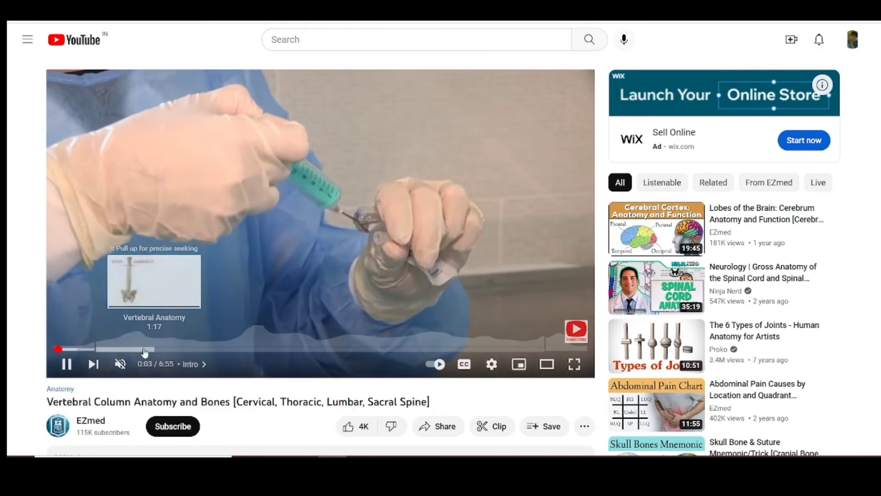
Step: Skim the video from 0:18 through the vertebrae diagrams to around 4:09
click(77, 350)
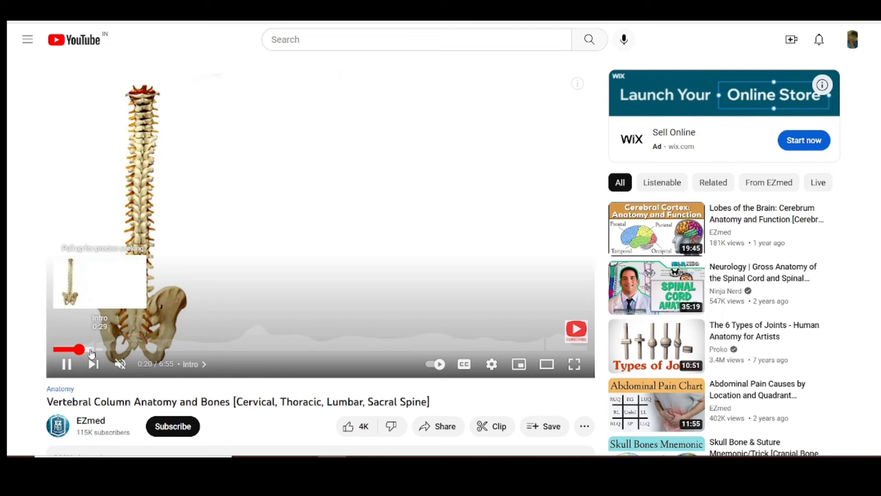
click(90, 349)
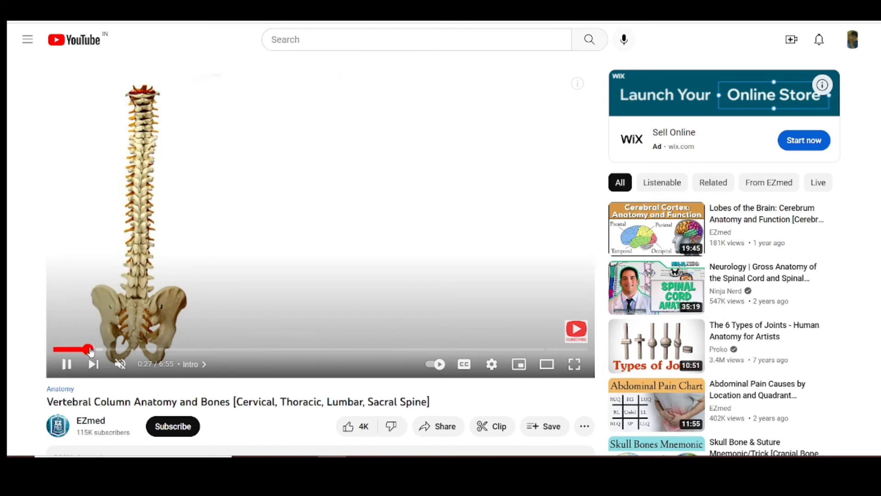
click(106, 350)
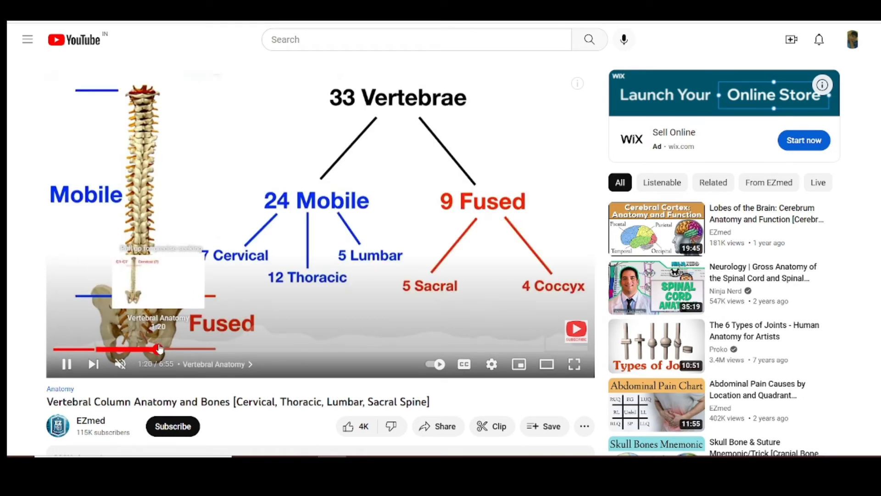
click(159, 350)
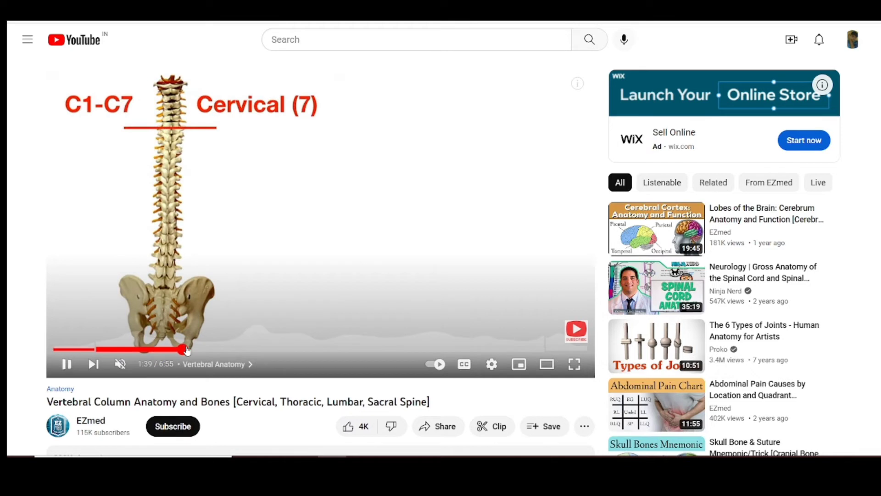
click(195, 350)
click(208, 350)
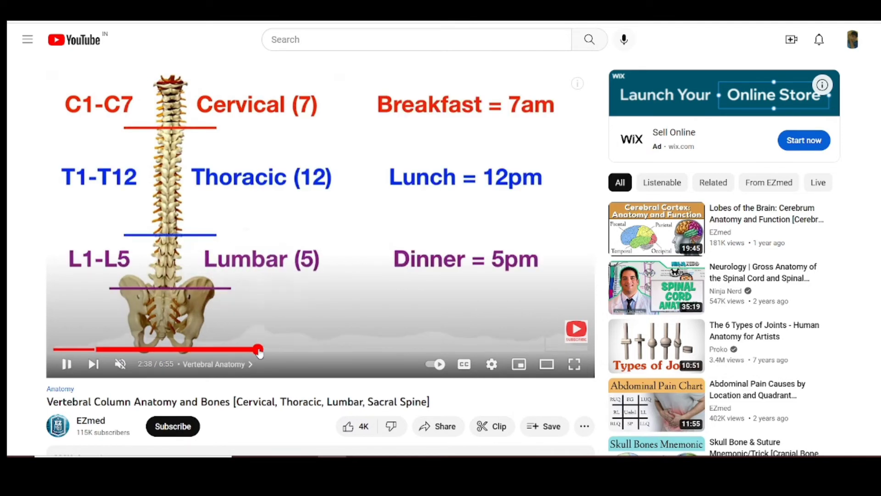
click(269, 350)
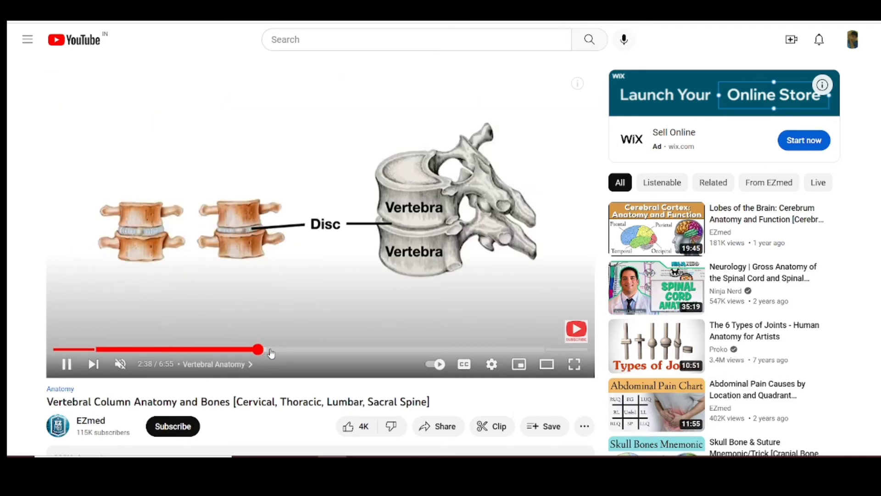
click(305, 350)
click(334, 349)
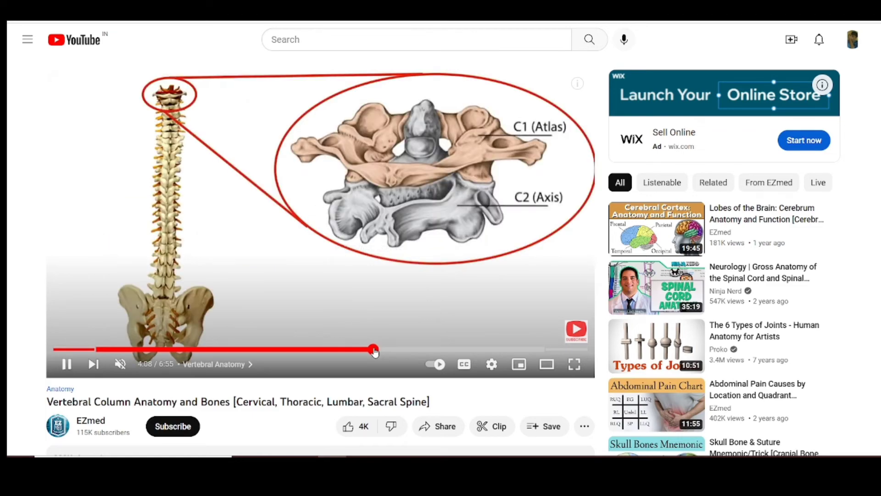
click(376, 350)
Step: Jump ahead to about 5:20, then open the recommended Lobes of the Brain video
scroll(401, 345, down, 5)
scroll(399, 344, up, 5)
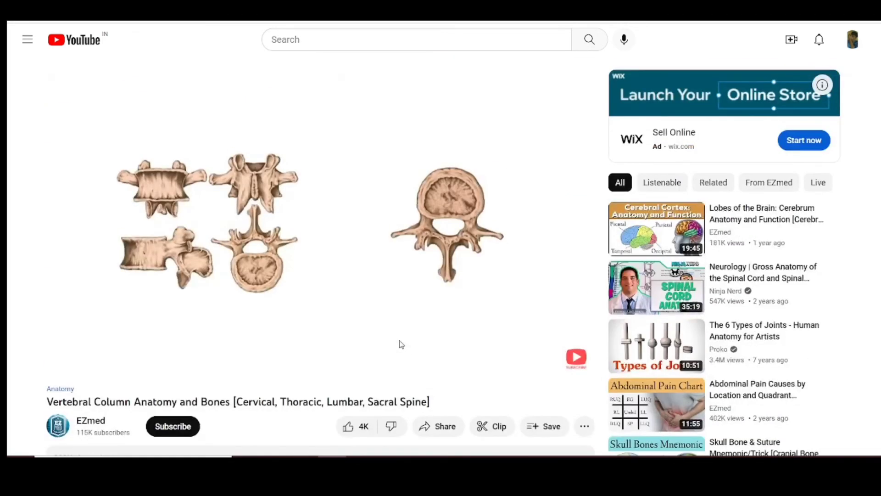
scroll(397, 296, down, 3)
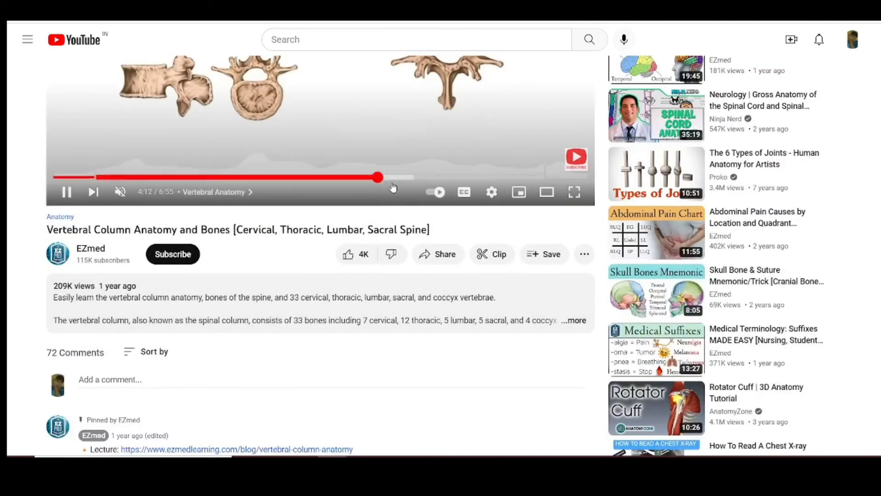
drag(404, 177, 409, 177)
scroll(444, 216, up, 3)
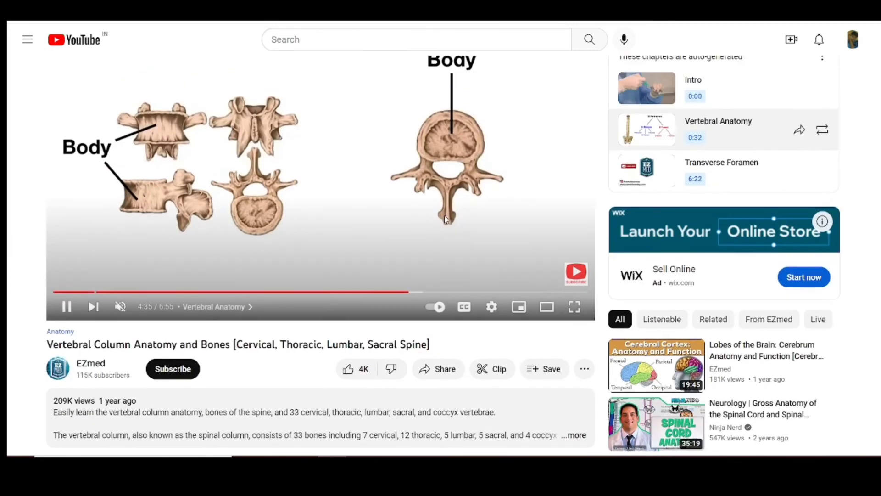
drag(417, 296, 420, 294)
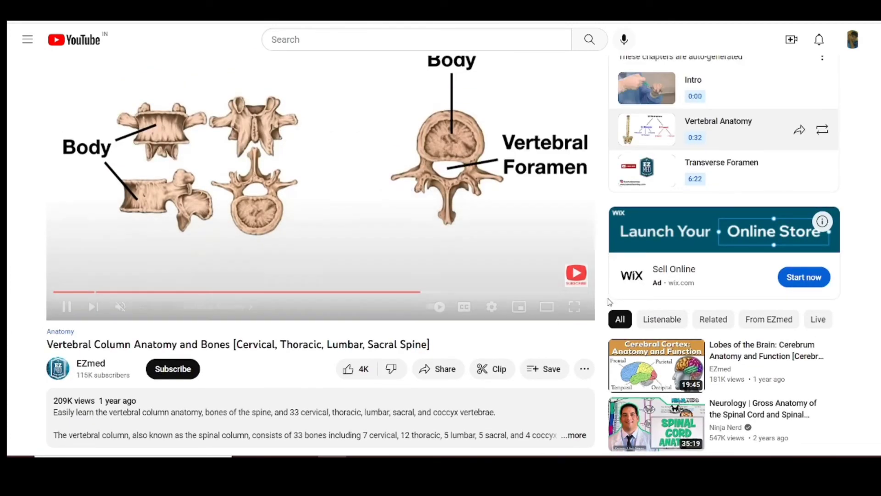
drag(475, 296, 488, 298)
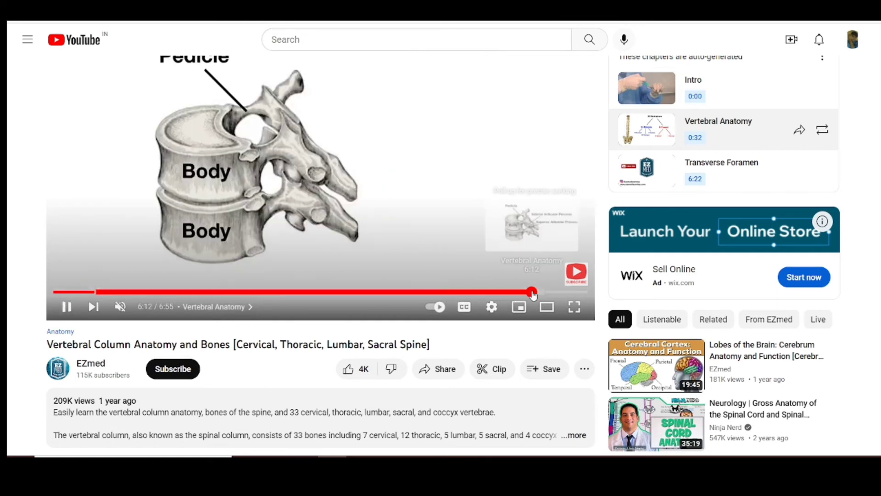
scroll(633, 313, down, 8)
scroll(665, 345, up, 8)
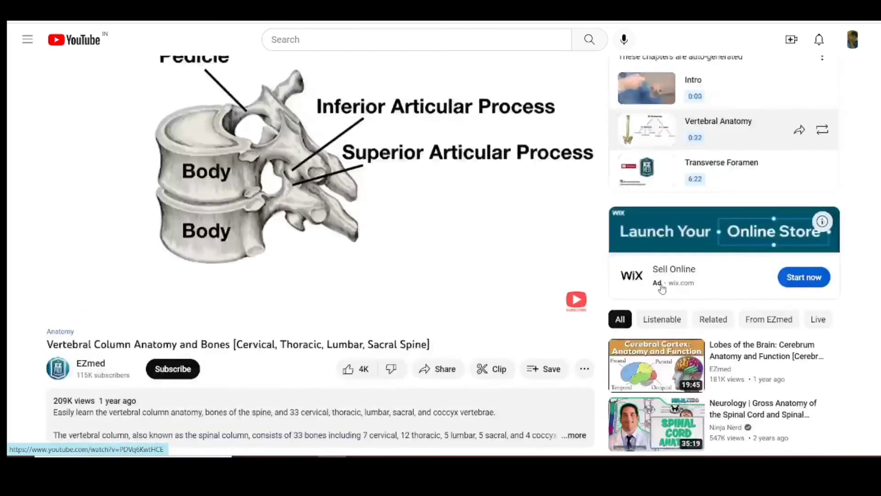
click(715, 385)
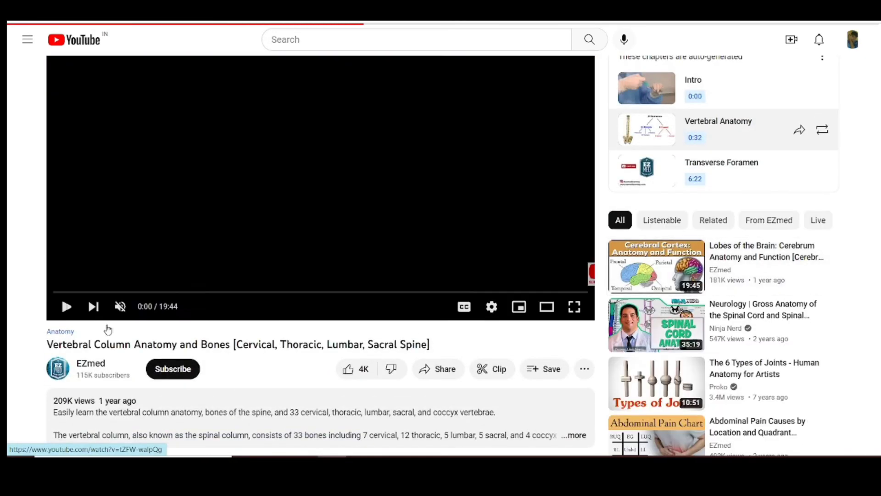
Step: Seek to the Frontal lobe slide at 3:19, pause, close the ad, and capture its text with Blackbox
mouse_move(81, 349)
mouse_down()
mouse_move(186, 353)
mouse_move(140, 355)
mouse_up()
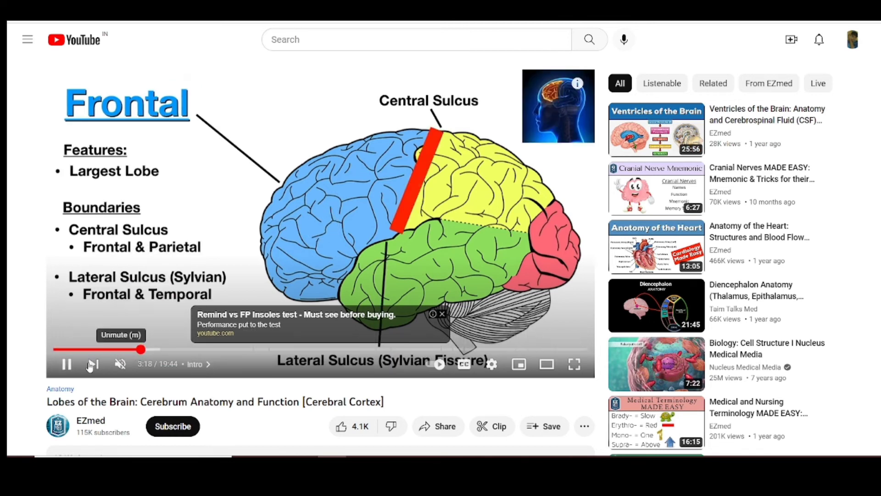
click(66, 365)
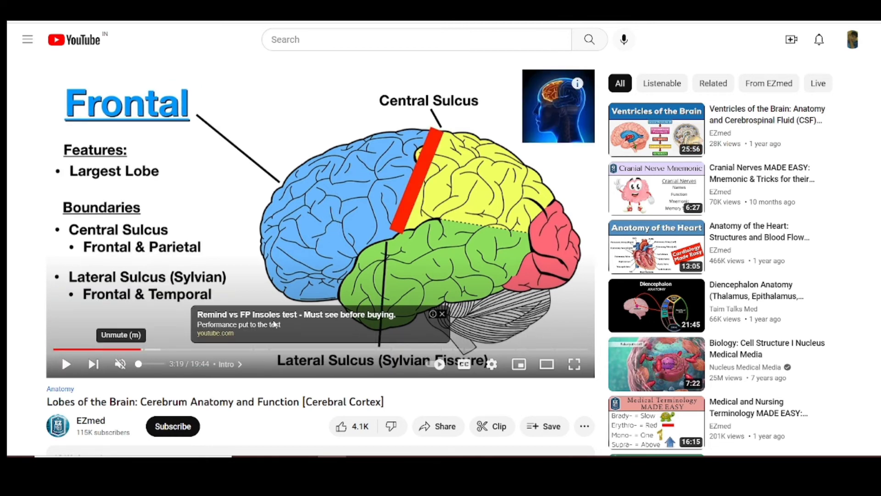
click(442, 314)
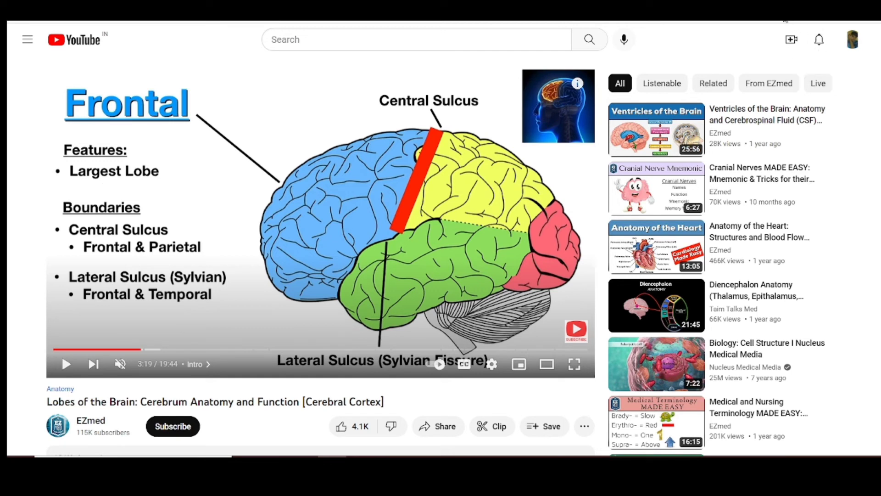
drag(54, 85, 264, 328)
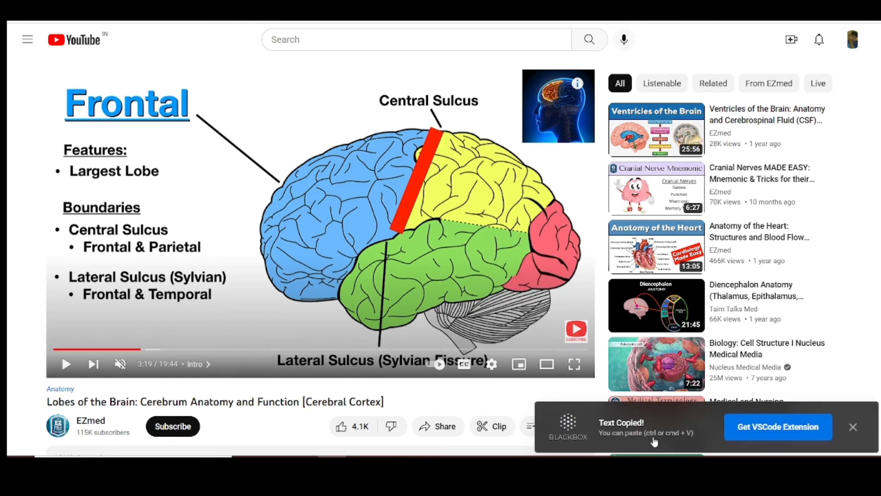
Step: Paste the Frontal lobe features and boundaries into Notepad below the quote and select them
key(alt+Tab)
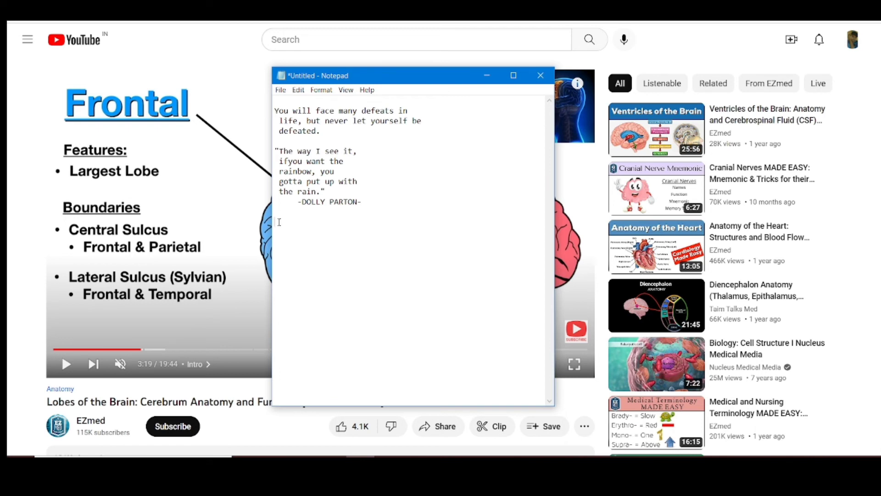
text(Frontal Features:  Largest Lobe Boundaries  Central Sulcus   Frontal & Parietal  Lateral Sulcus (Sylvian)   Frontal & Temporal)
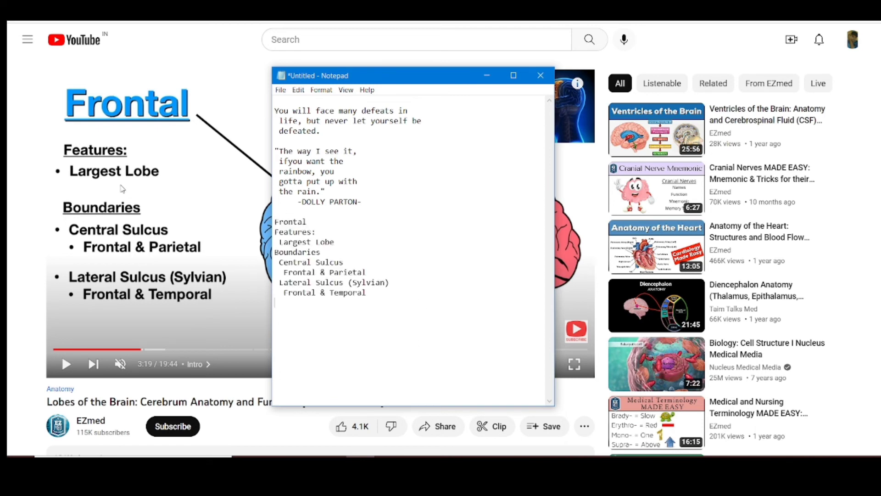
drag(376, 299, 285, 219)
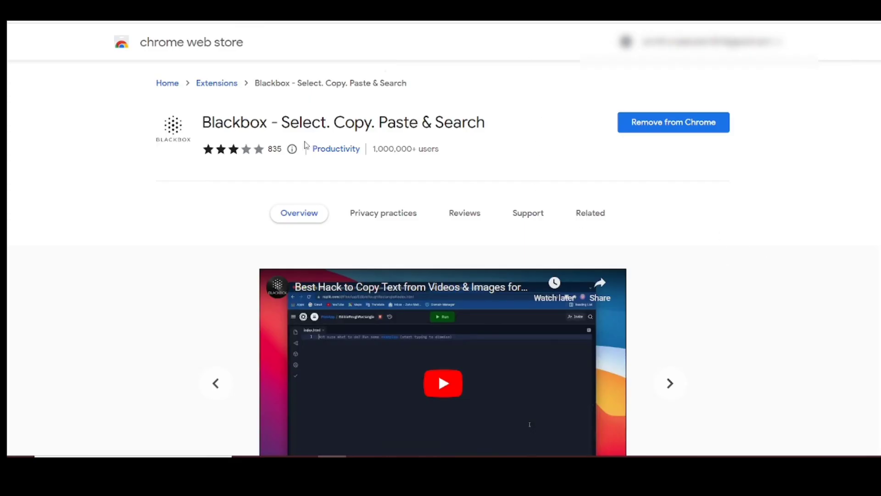
Step: Highlight and then deselect the 'Blackbox - Select. Copy. Paste & Search' title on its store page
drag(198, 127, 494, 120)
click(535, 138)
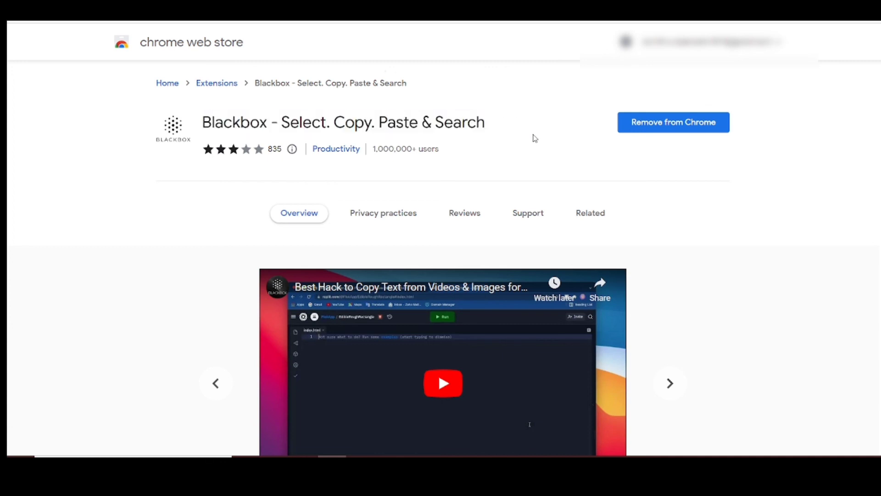